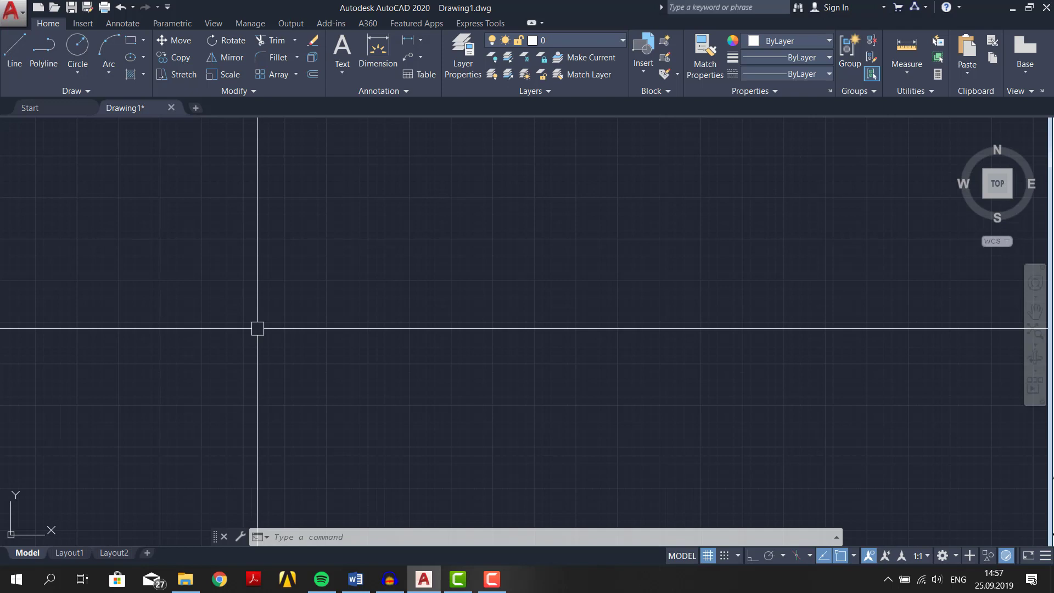
Start the LINE command with the L alias
text(L)
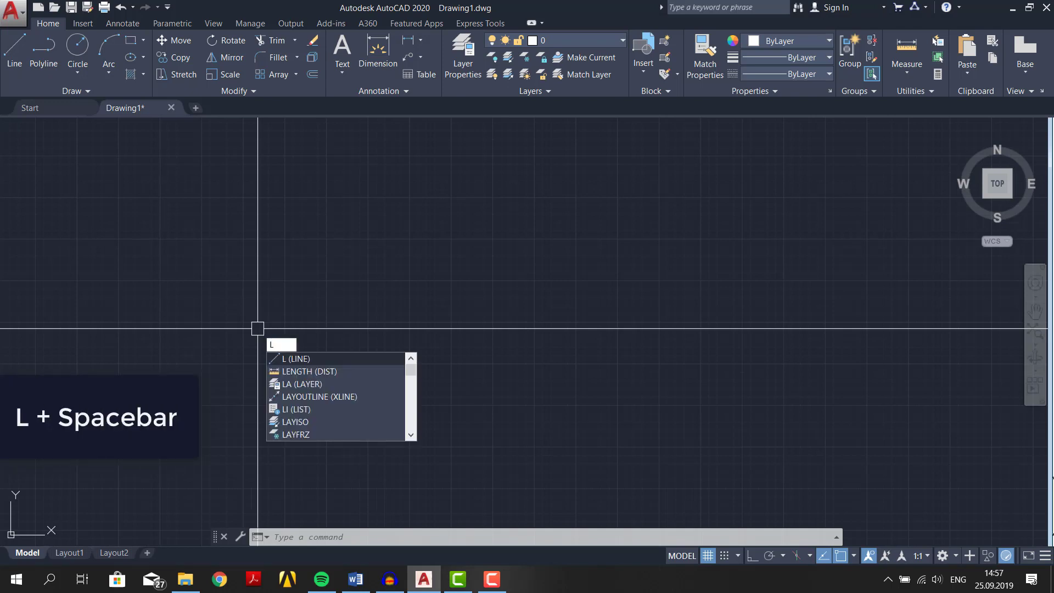
key(space)
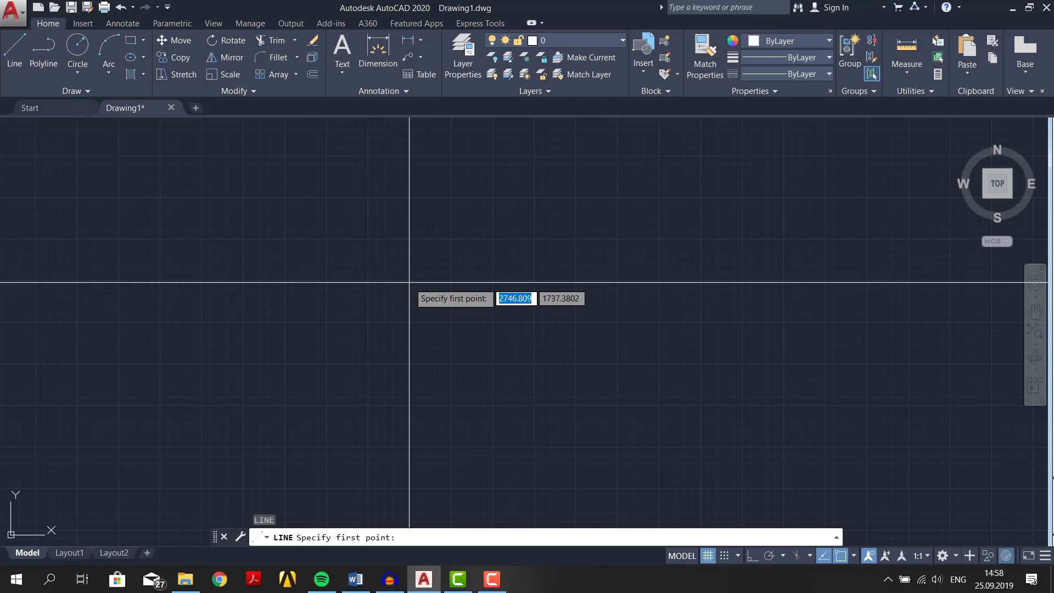
Place the line's first point and leave Ortho on so the line runs straight down
click(409, 282)
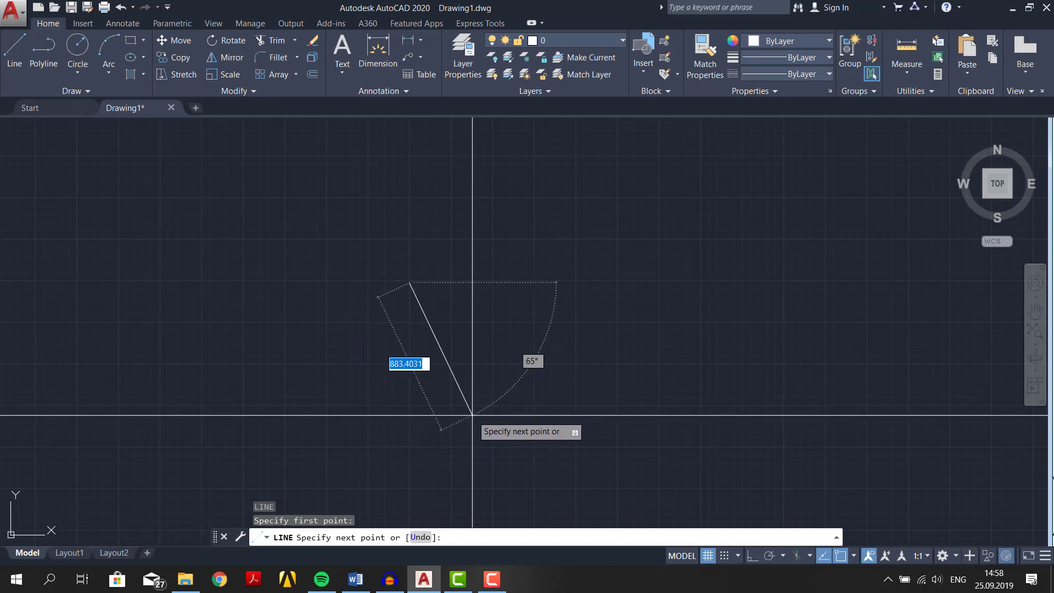
key(F8)
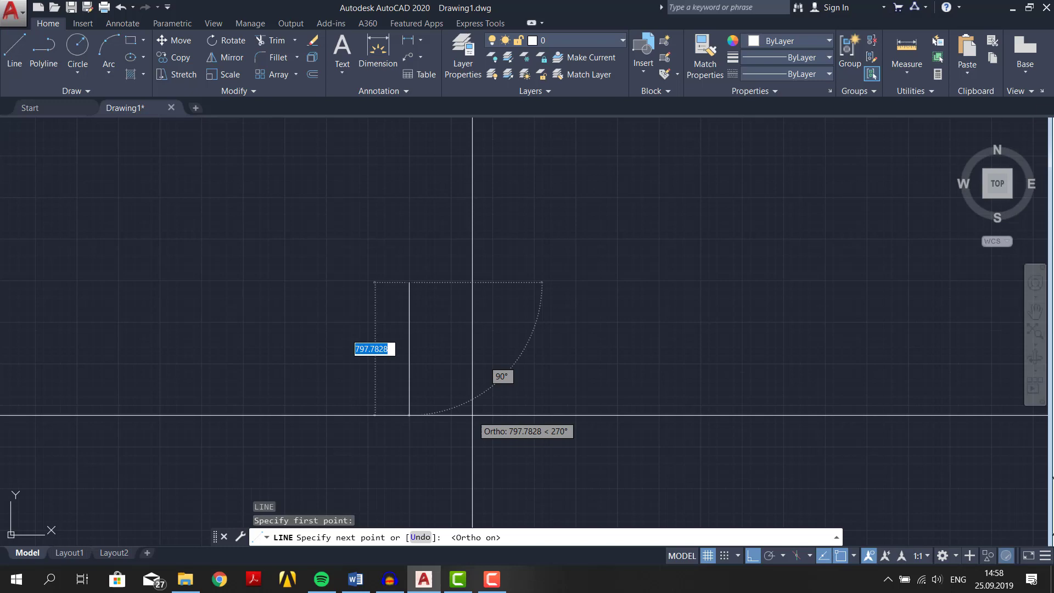
key(F8)
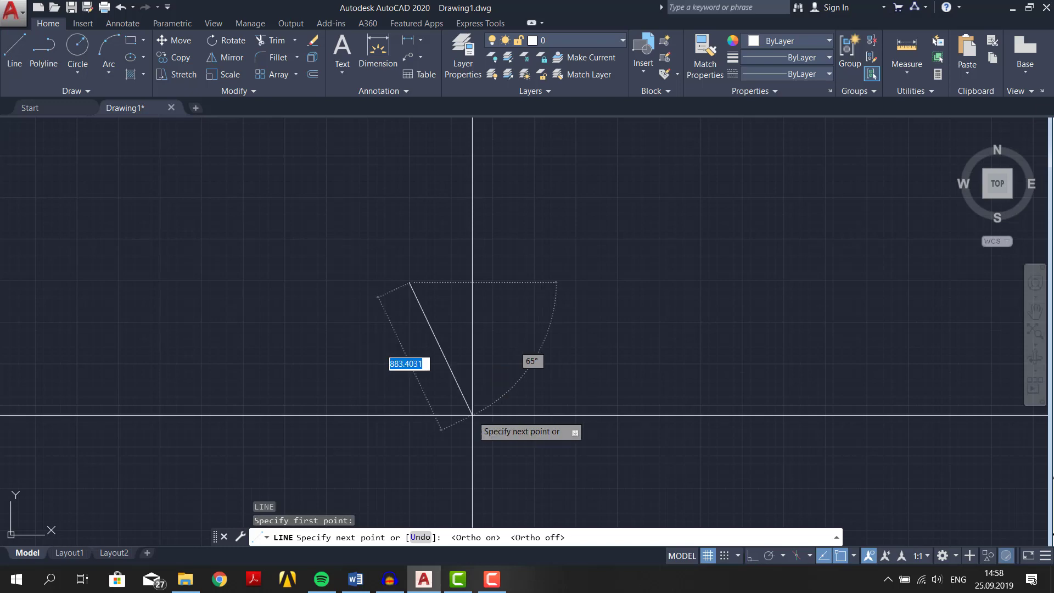
key(F8)
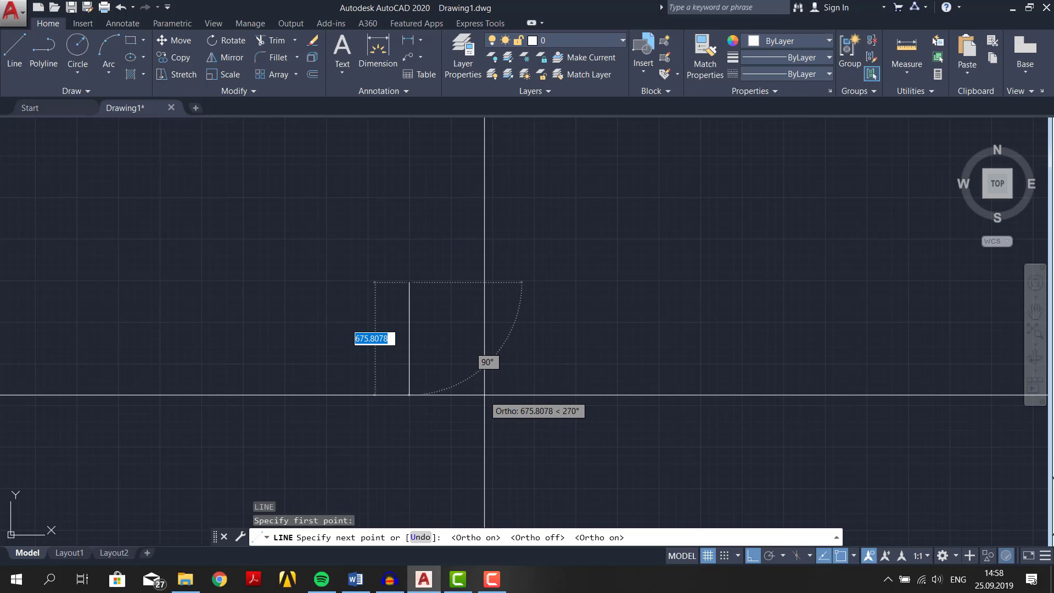
Draw the left, bottom and right sides at 1000 units each, then end LINE
text(1000)
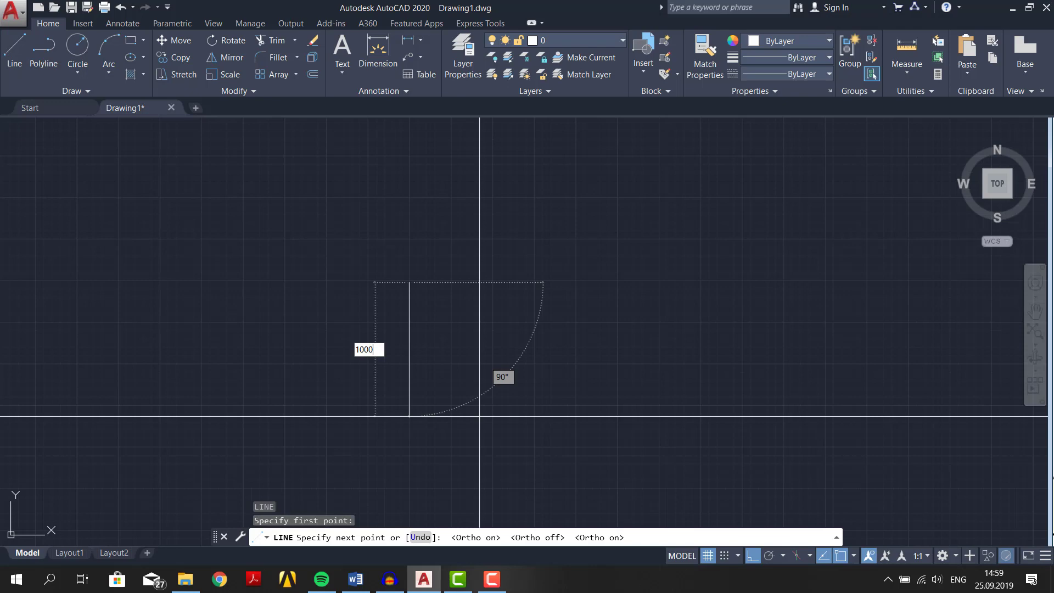
key(Return)
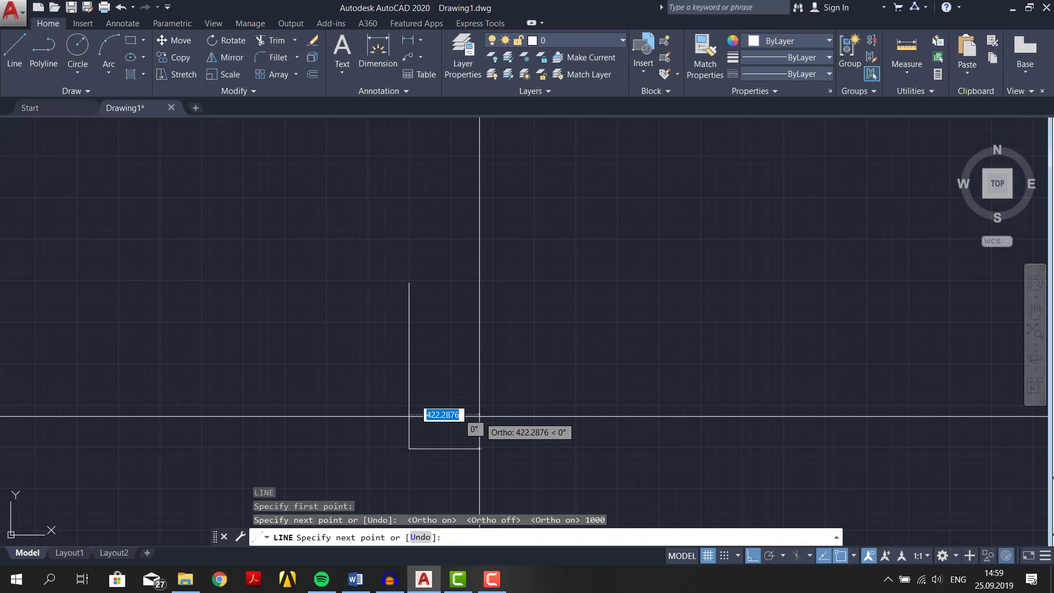
text(1000)
key(Return)
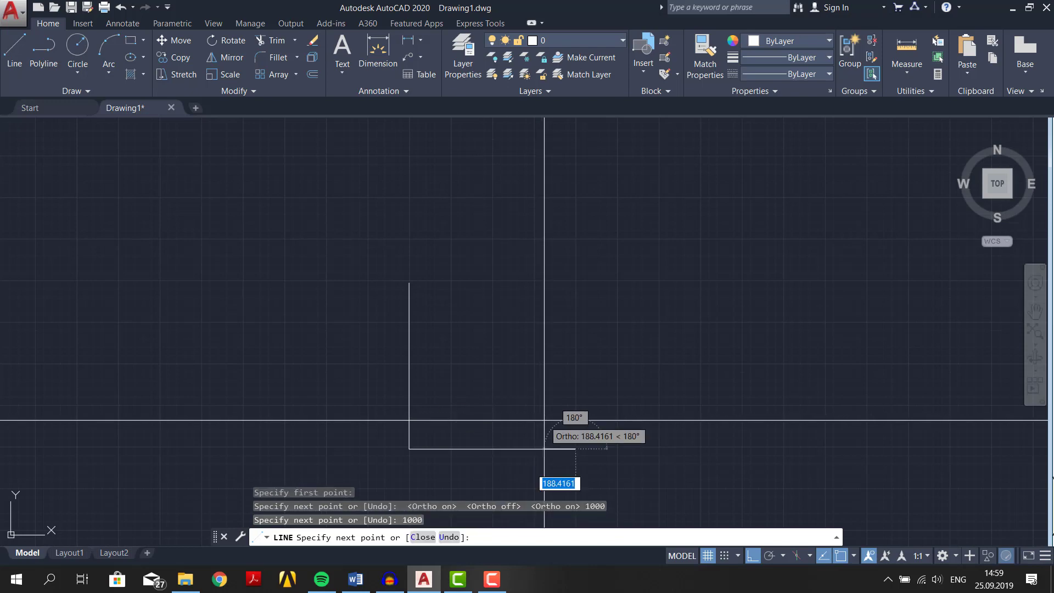
text(1000)
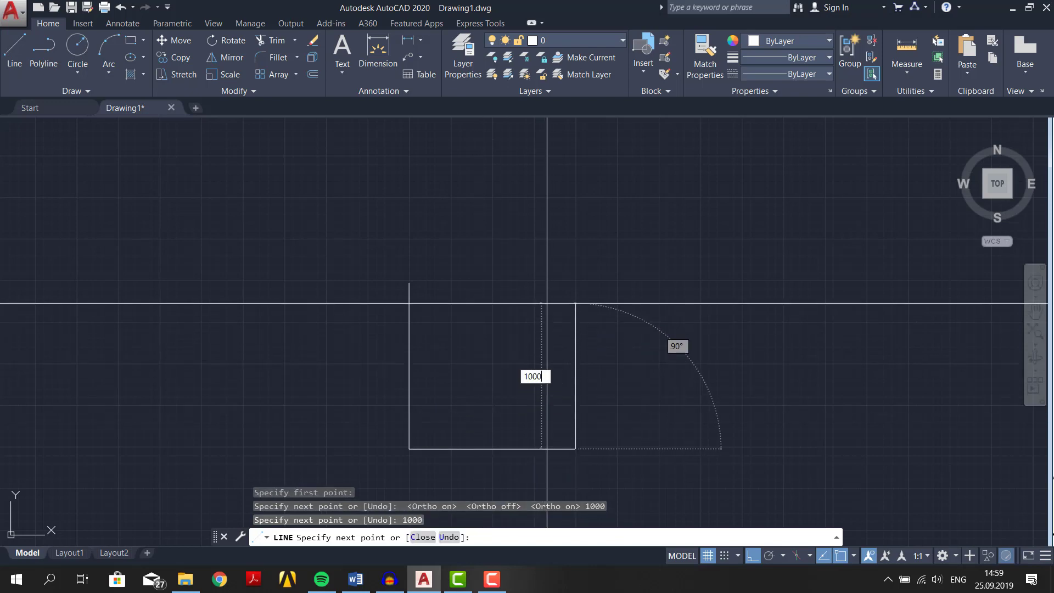
key(Return)
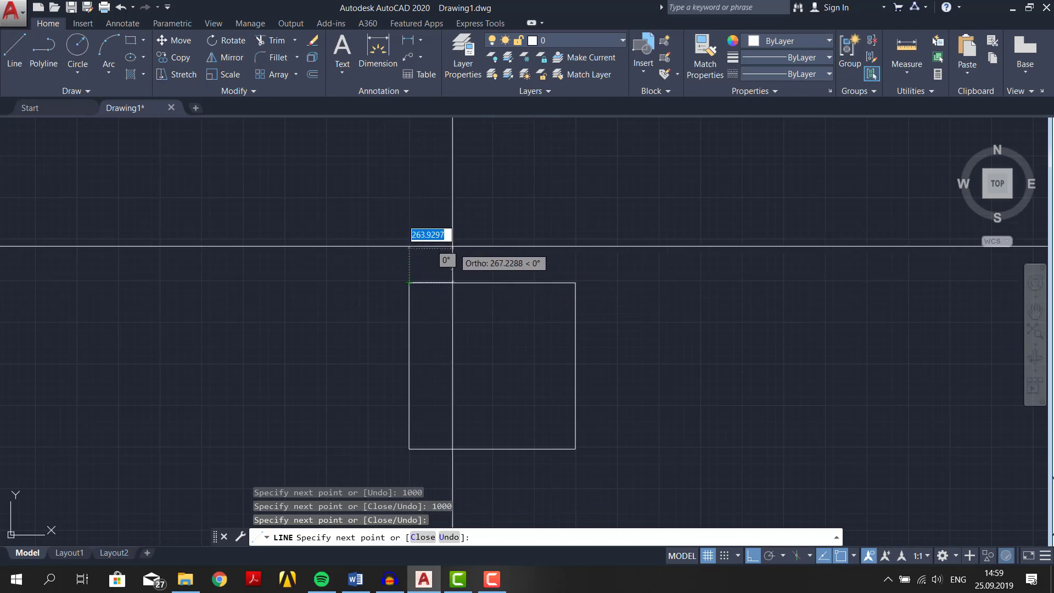
key(Escape)
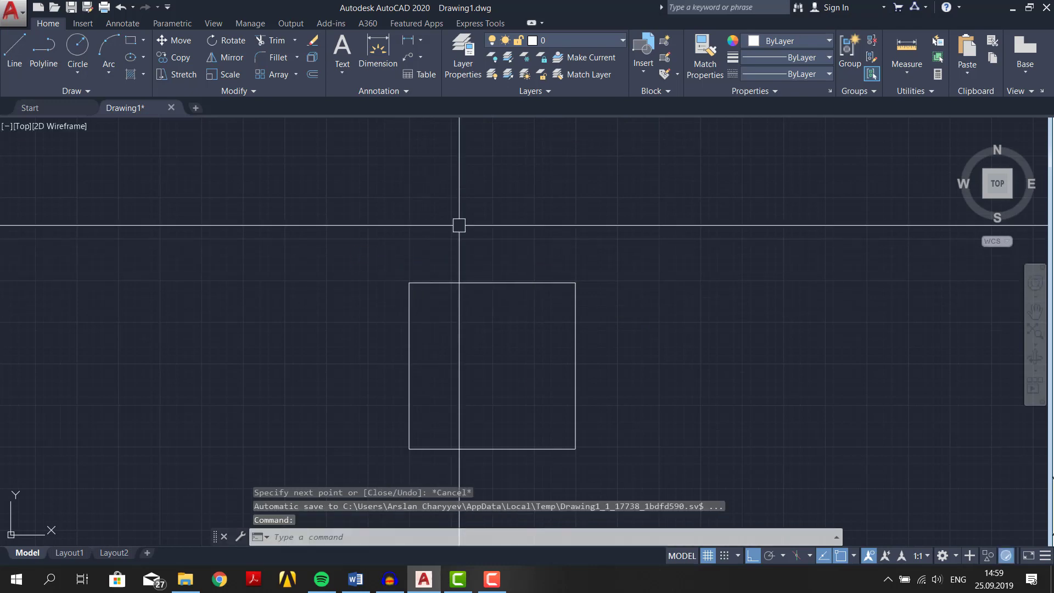
Begin a roof line at the square's top-left corner, switch Ortho off, then cancel it
text(L)
key(Return)
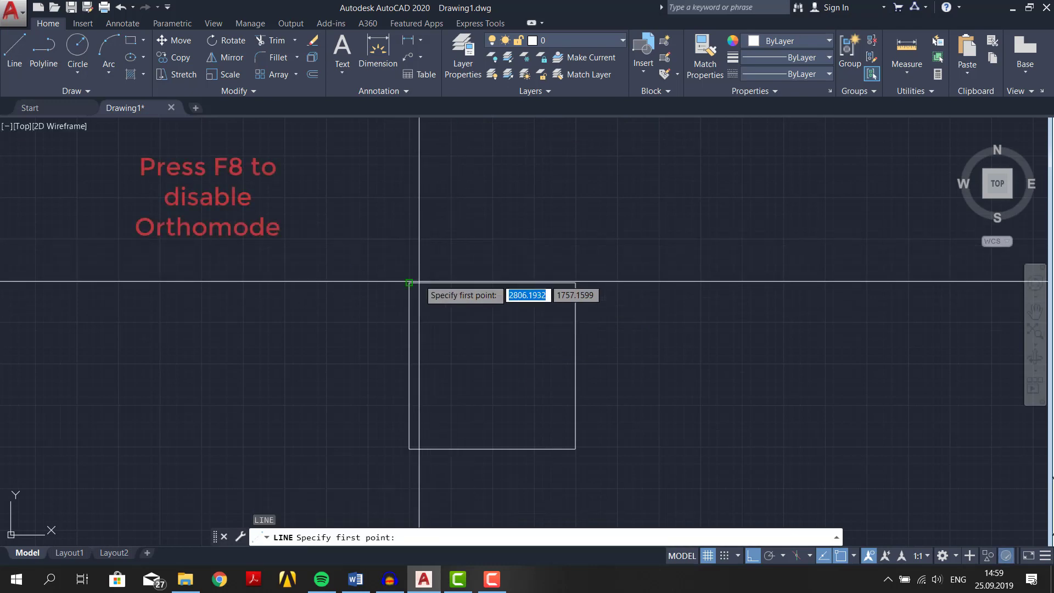
click(411, 284)
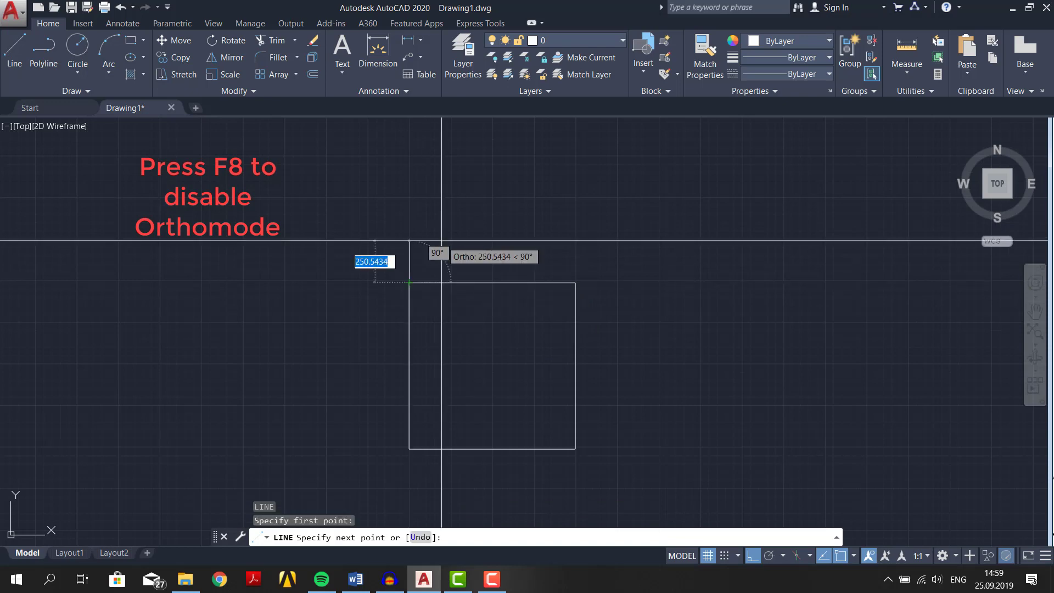
key(F8)
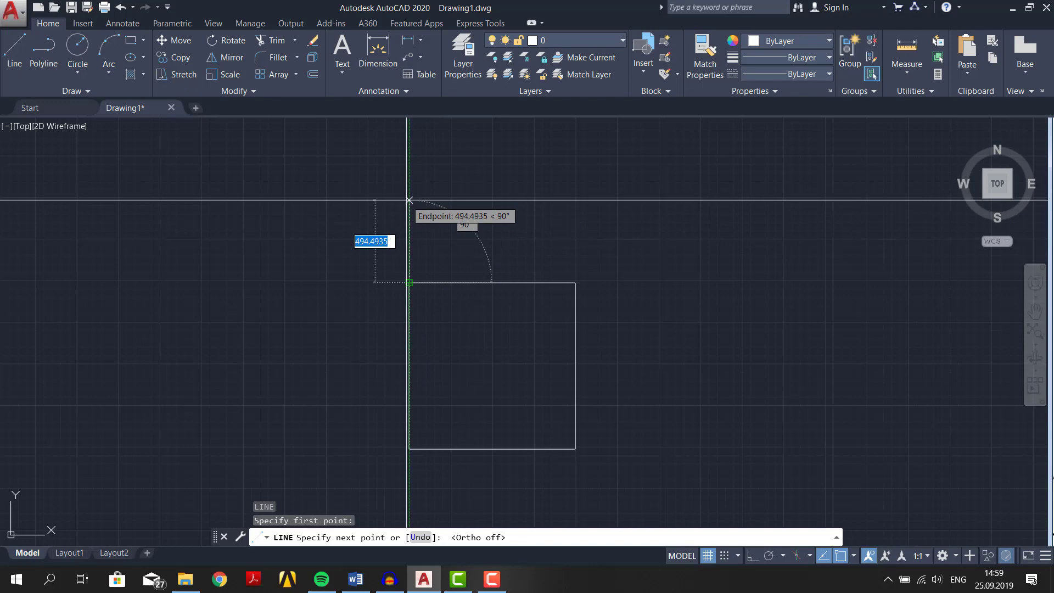
key(Escape)
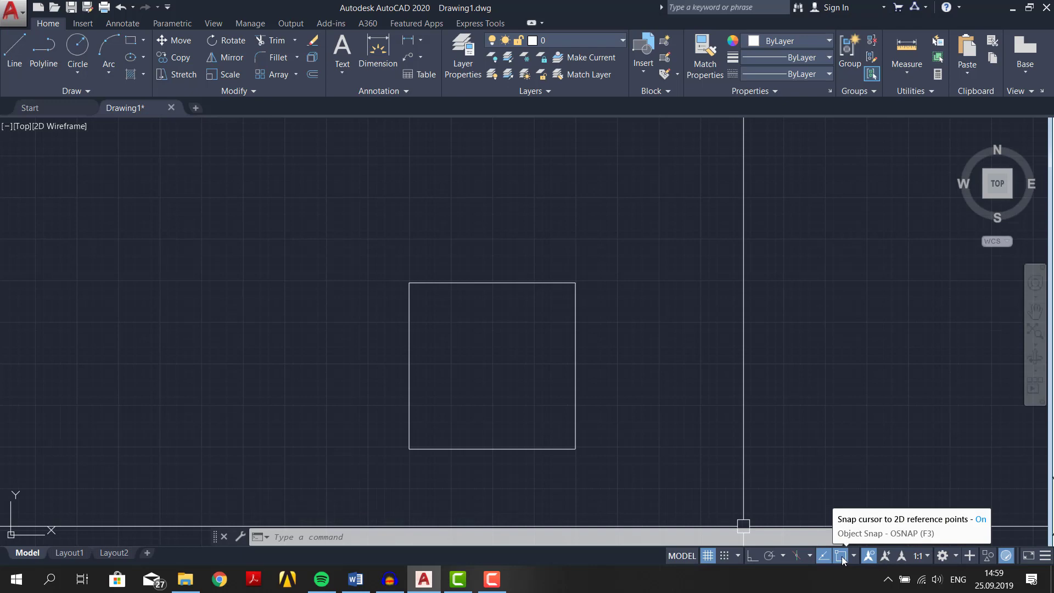
Turn on polar tracking with 45-degree angle increments
click(771, 555)
click(783, 556)
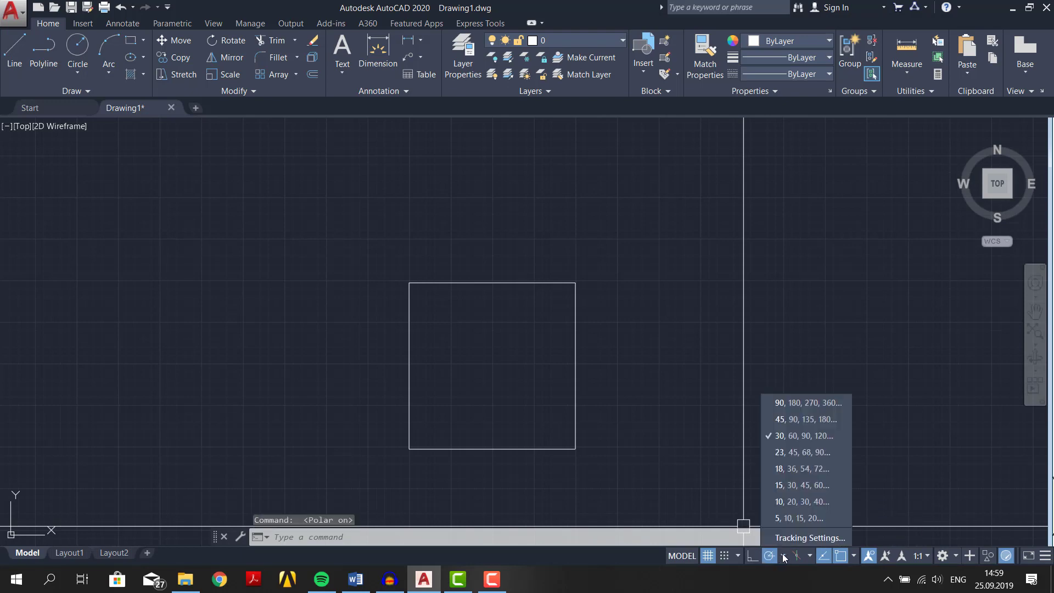
click(789, 422)
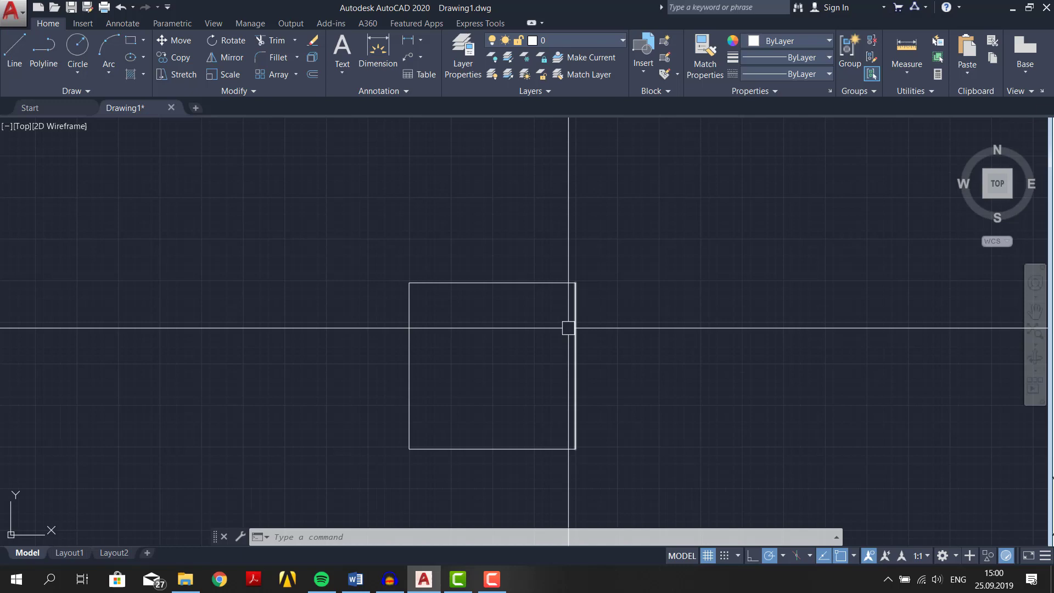
Try a roof line from the top-left corner, cancel it, and reopen the polar angle list
text(l)
key(Return)
click(409, 283)
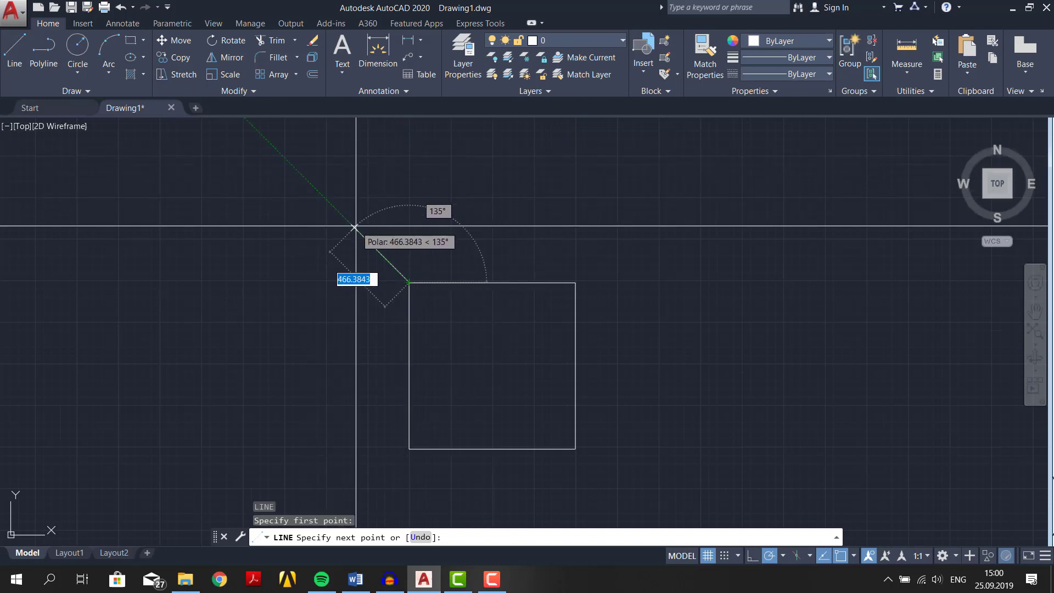
key(Escape)
click(782, 556)
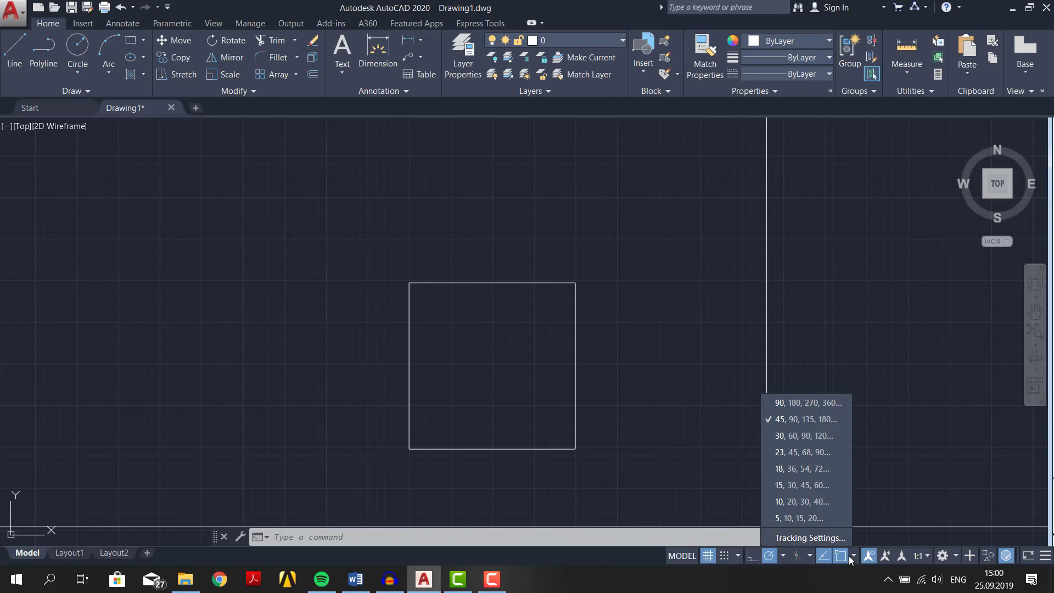
Close the polar angle list with 45° kept, then start and cancel a LINE
click(757, 501)
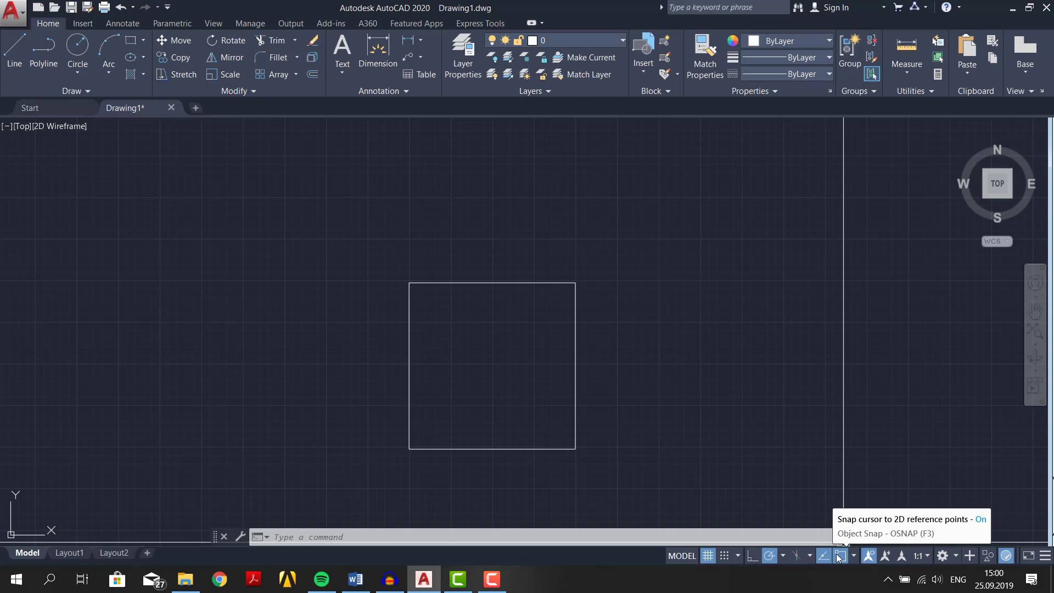
text(l)
key(Return)
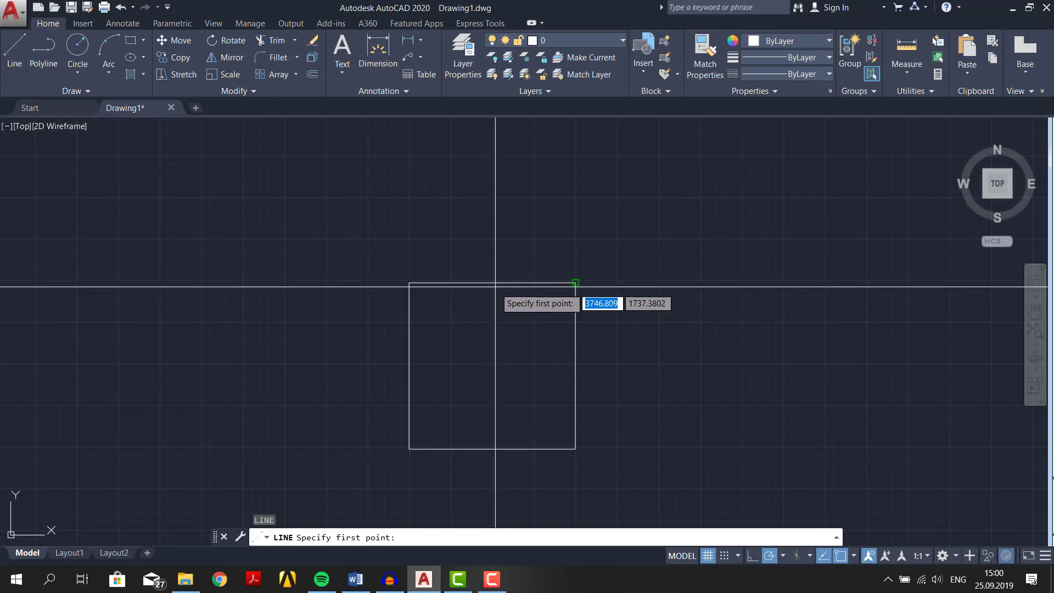
key(Escape)
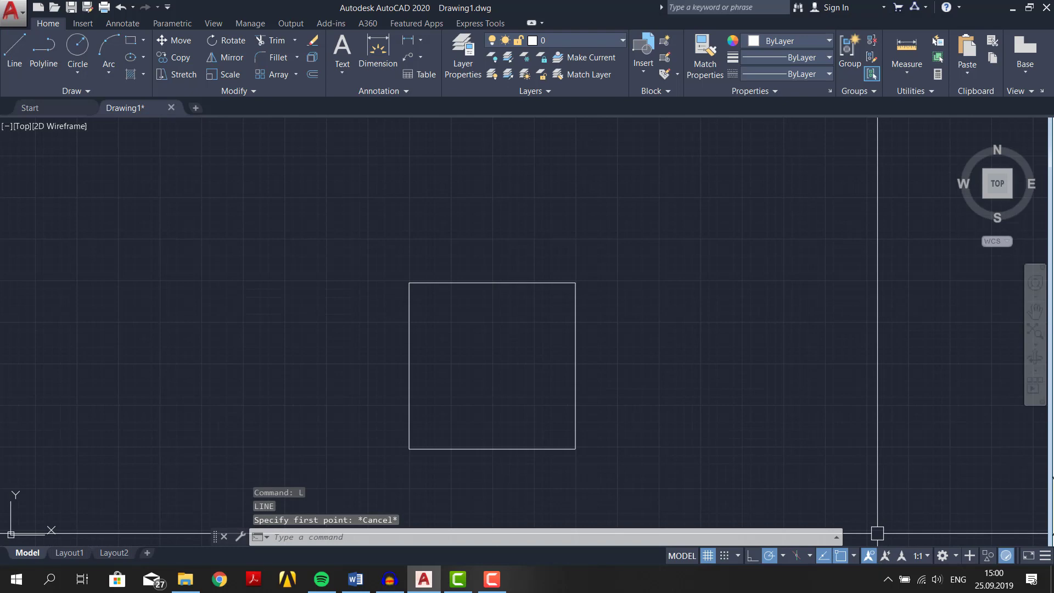
Check the object snap list, test and cancel a LINE, then reopen the snap modes
click(854, 555)
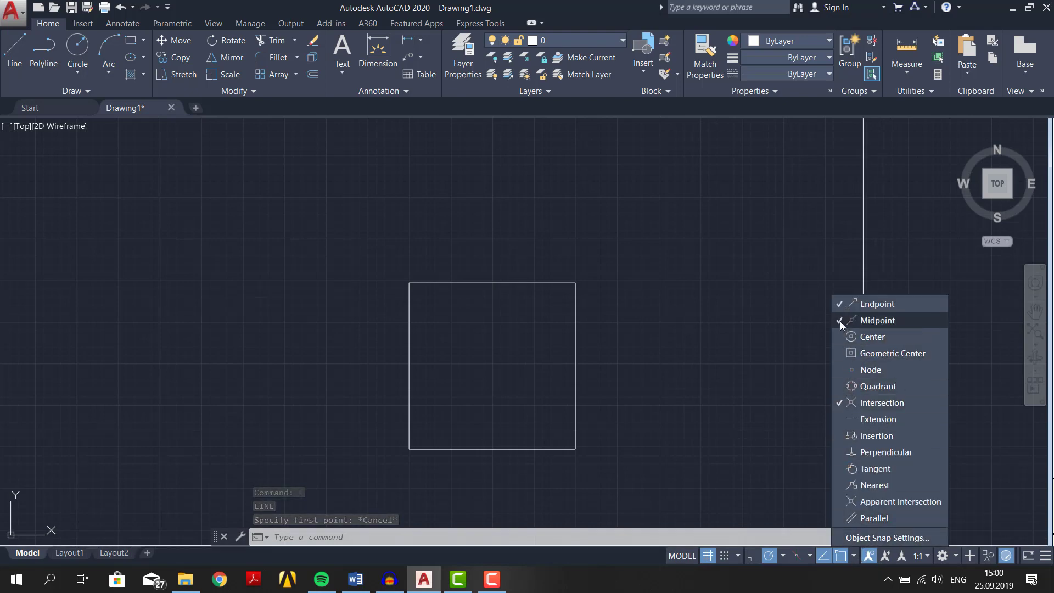
click(621, 284)
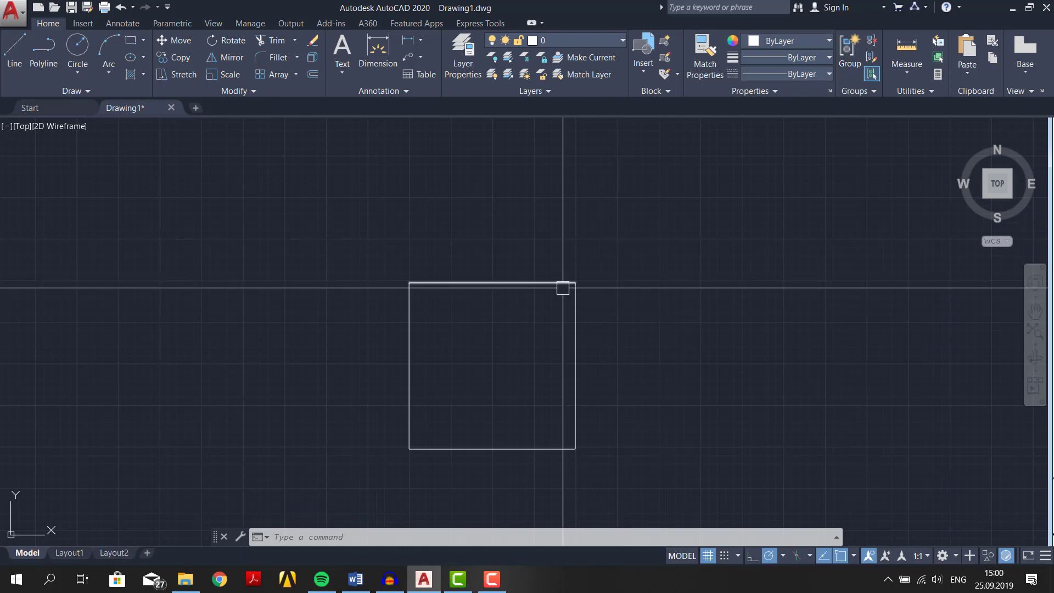
key(Return)
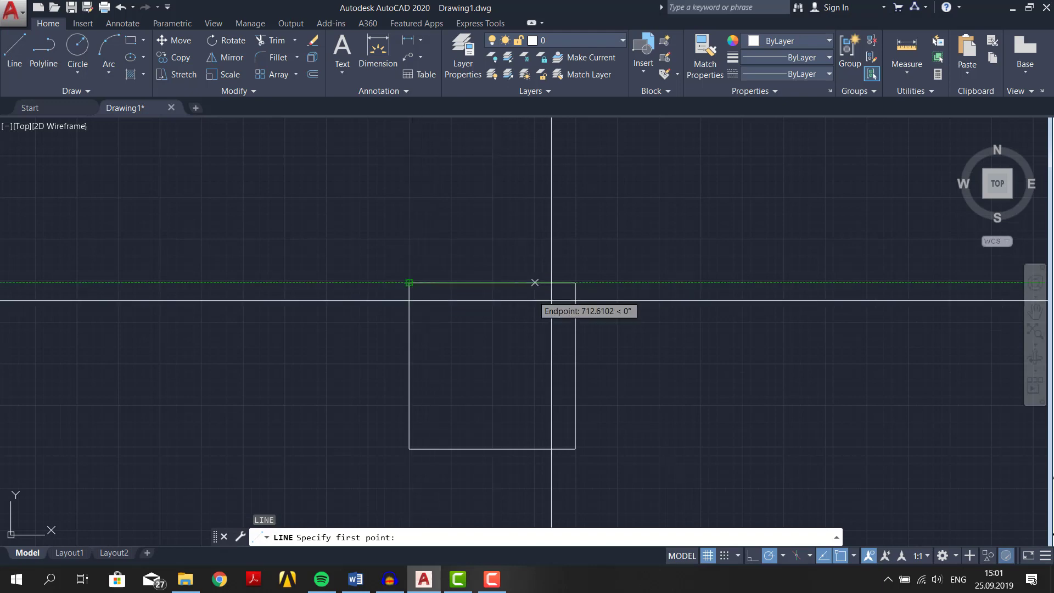
key(Escape)
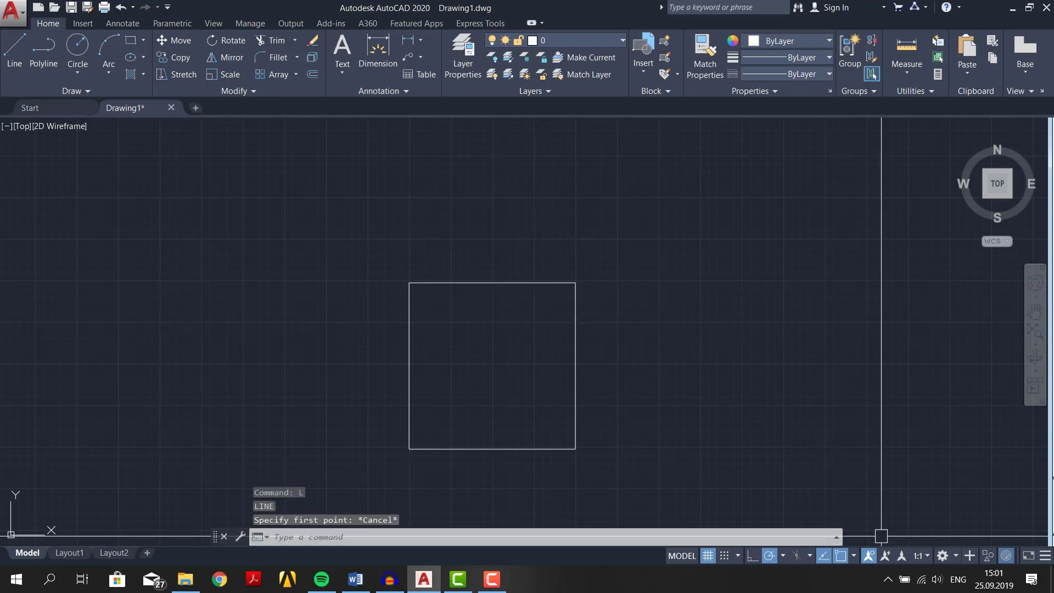
click(853, 556)
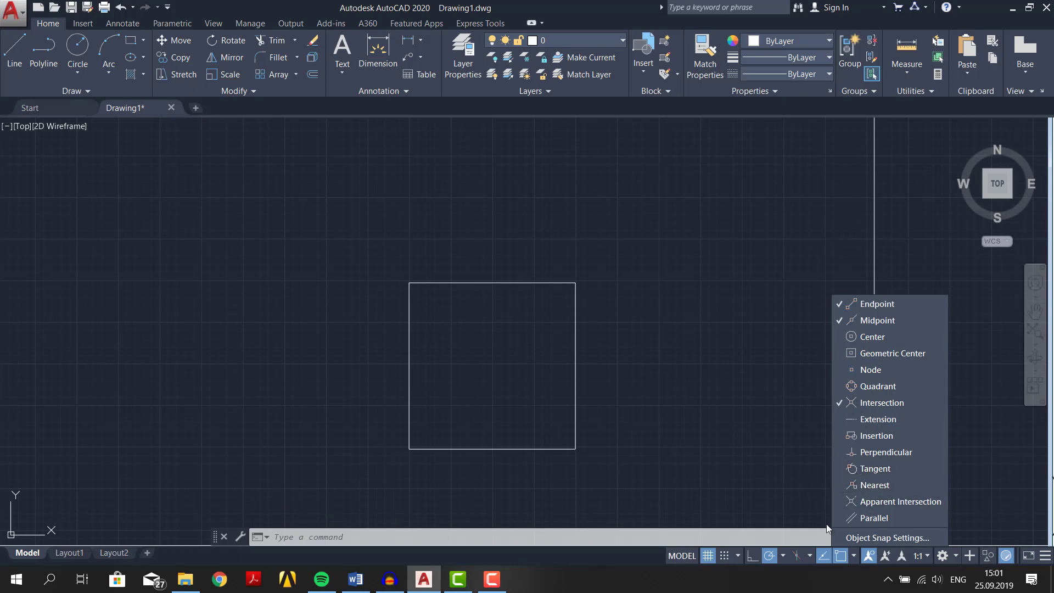
Close the object snap list with Endpoint, Midpoint and Intersection still active
click(856, 556)
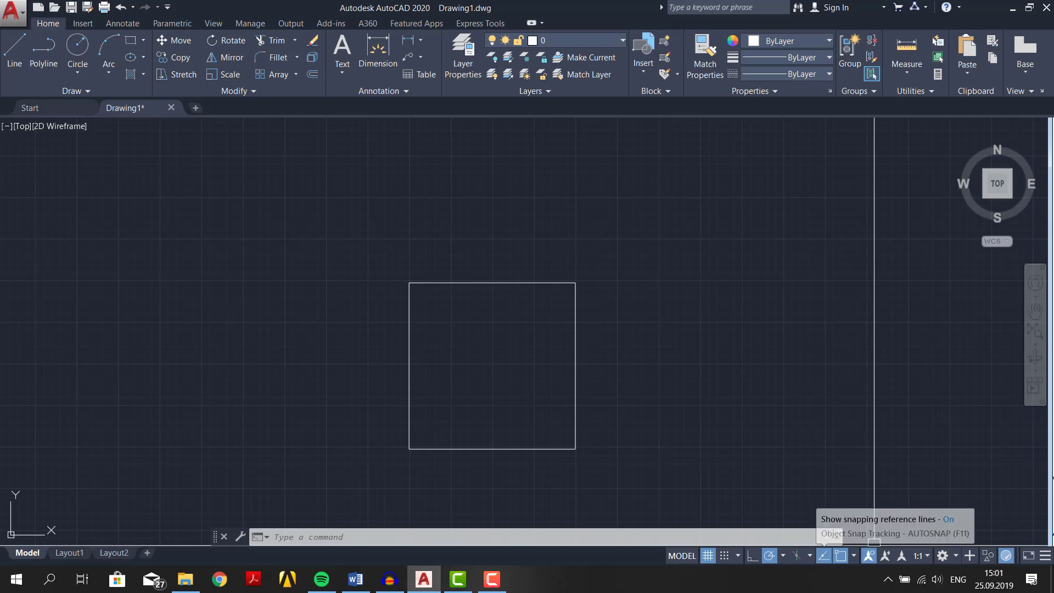
Draw the two 45° roof lines from the top-left corner, peaking above the midpoint, to the top-right corner
text(l)
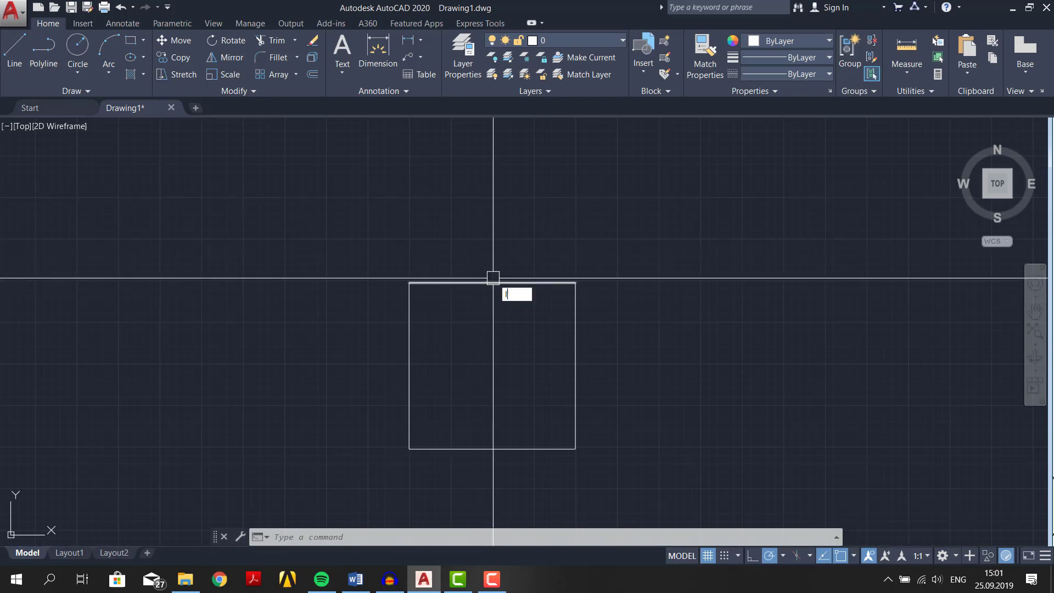
key(Return)
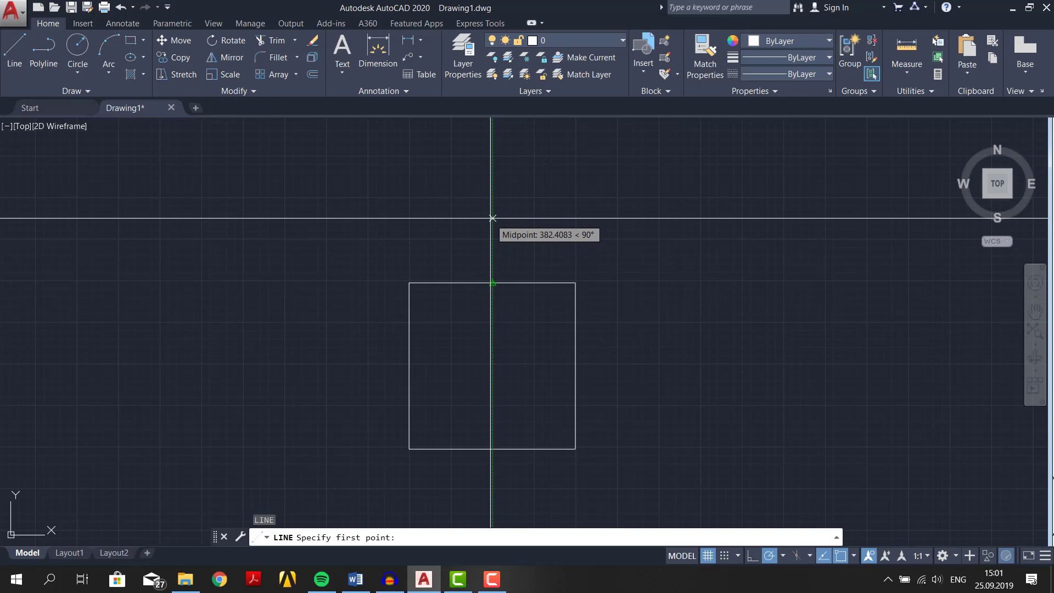
key(Escape)
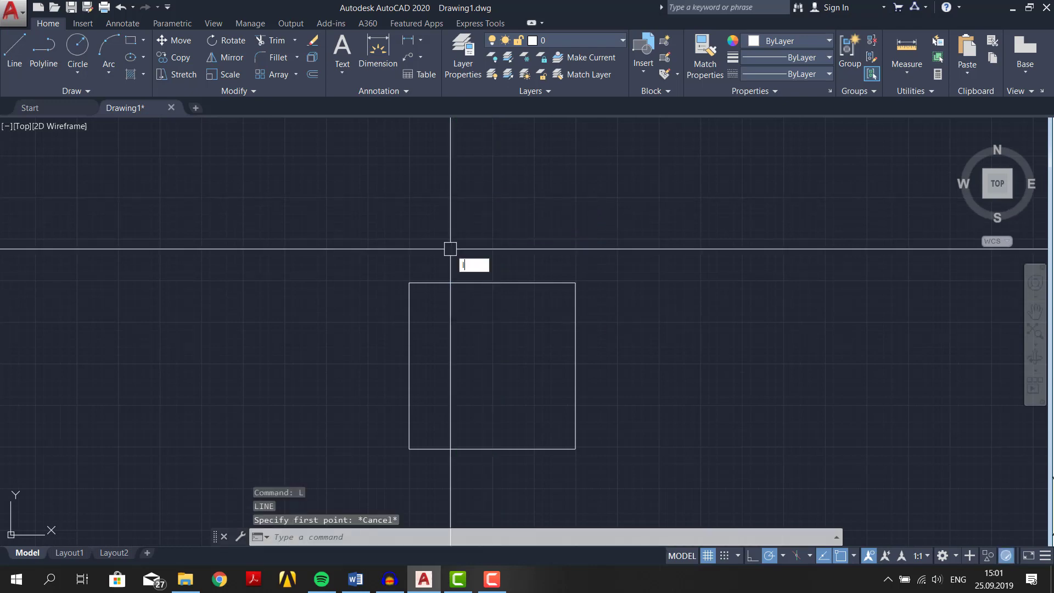
text(L)
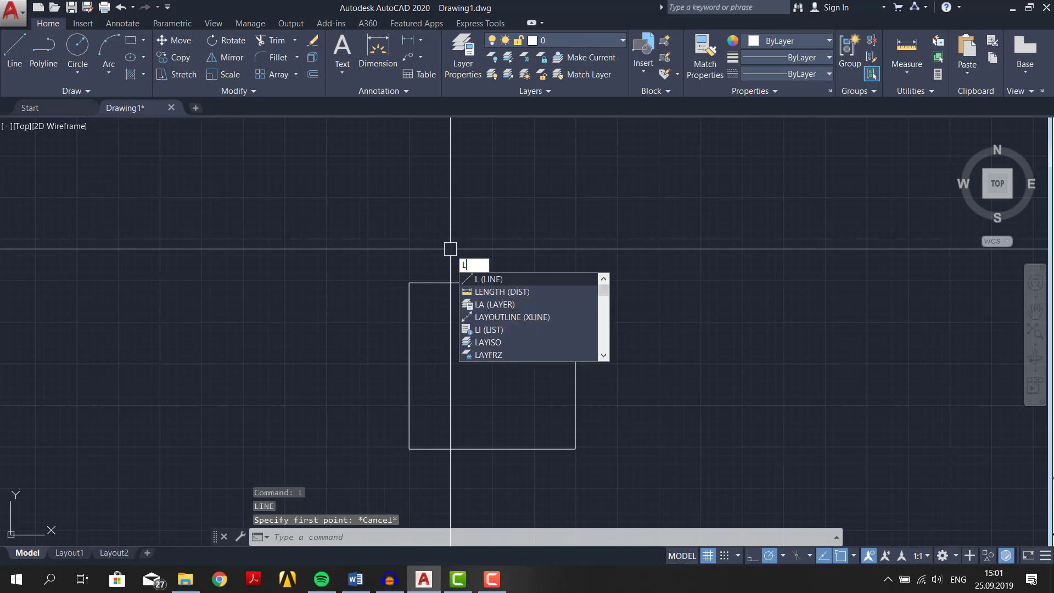
key(Return)
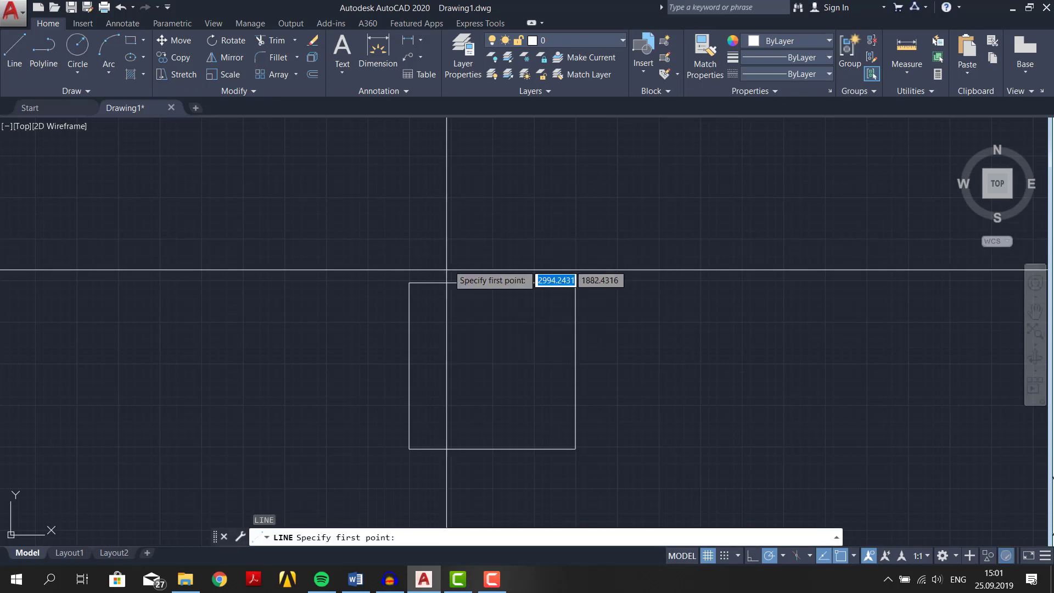
click(409, 283)
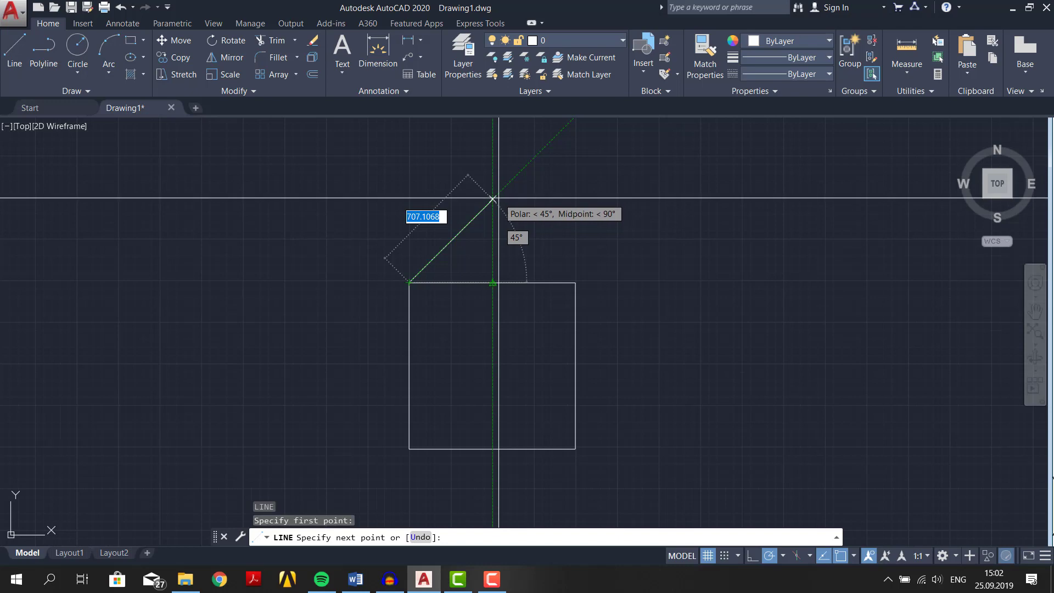
click(493, 199)
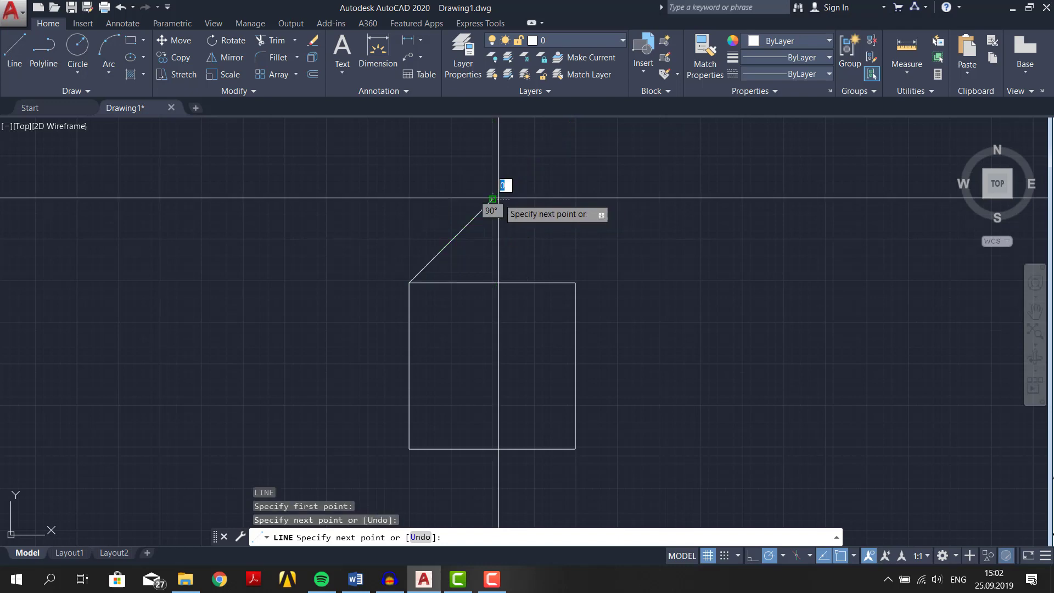
click(576, 282)
key(Escape)
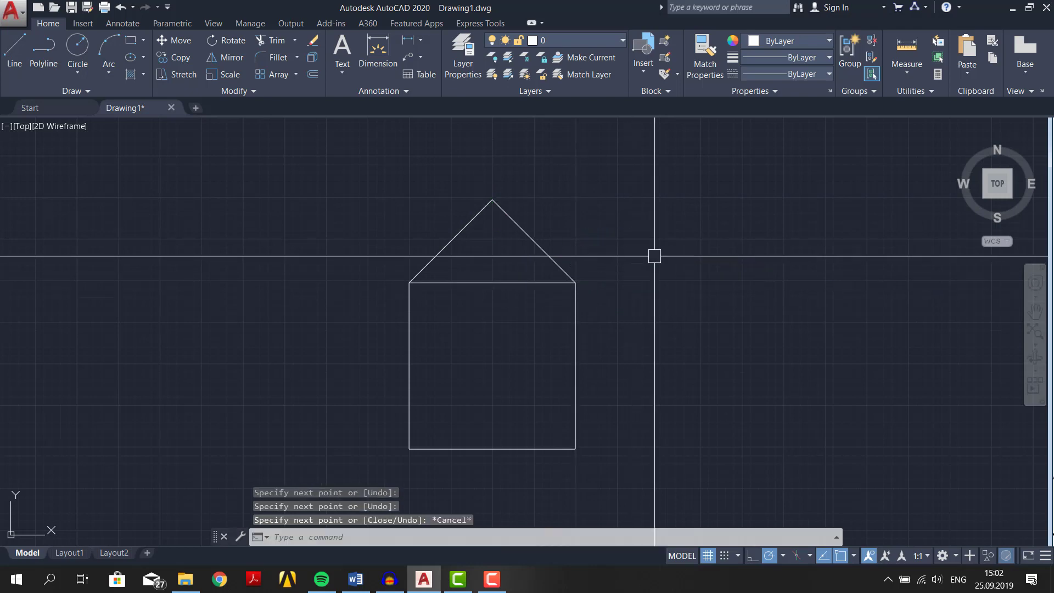